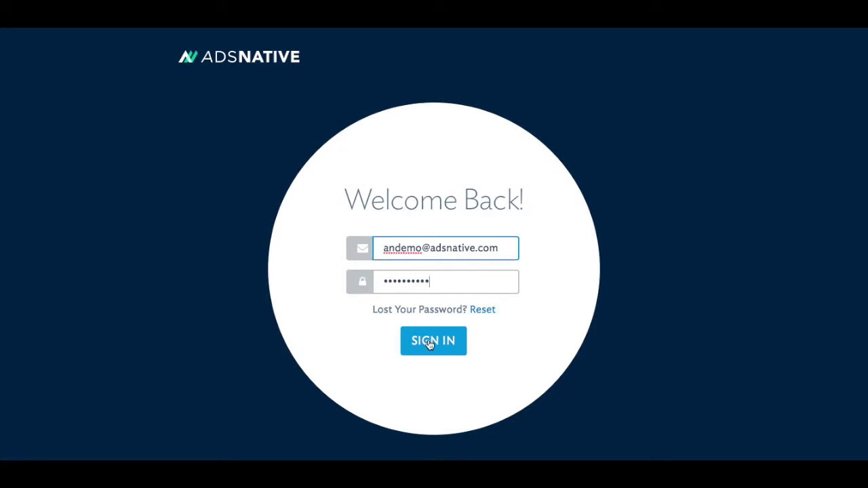
# Sign in with the pre-filled e-mail and password, declining the browser's offer to save it
pyautogui.click(429, 344)
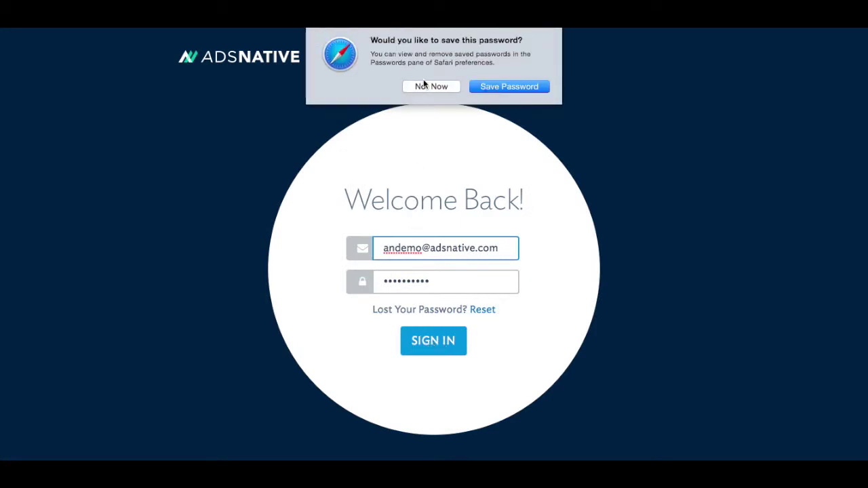
pyautogui.click(424, 85)
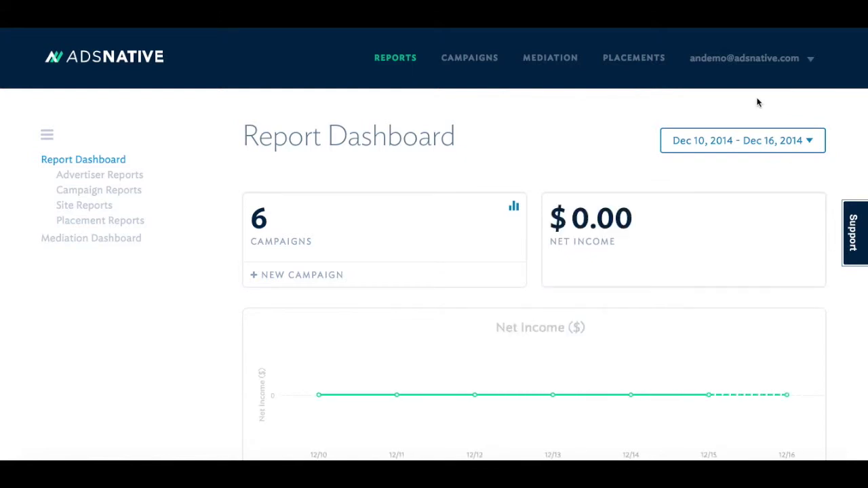
# Go to the Campaigns list and create a new campaign
pyautogui.click(479, 59)
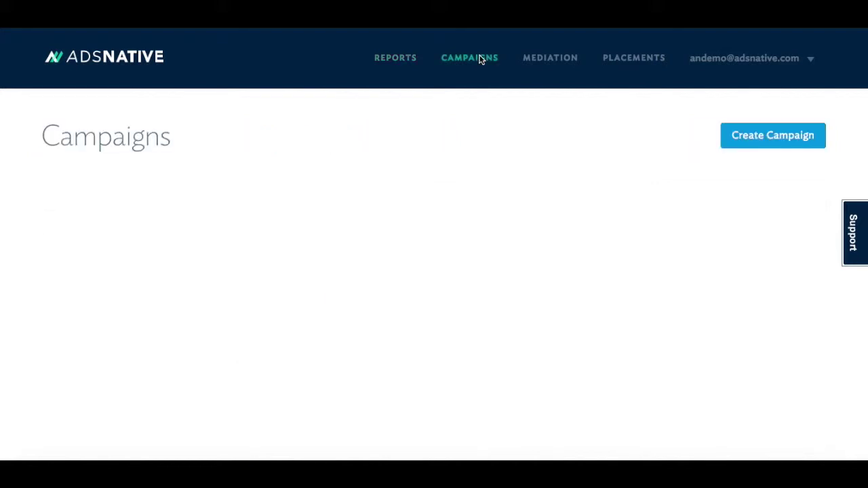
pyautogui.click(746, 138)
pyautogui.click(346, 266)
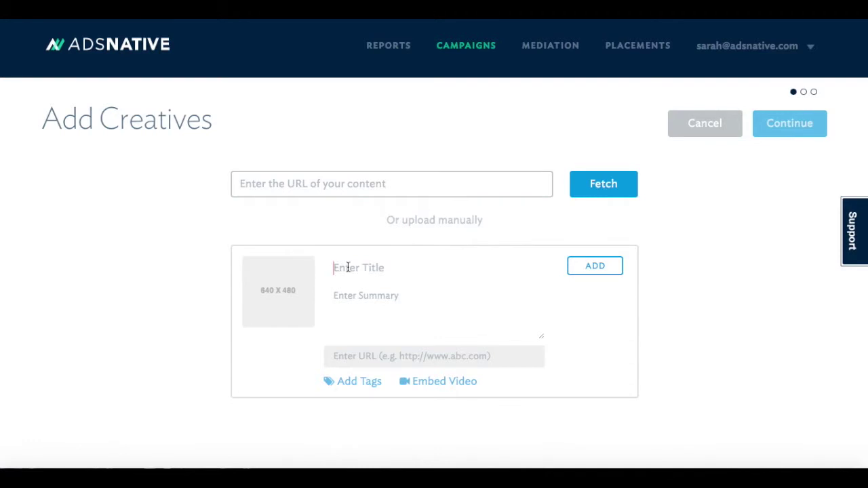
pyautogui.write('Red Bull gives you ')
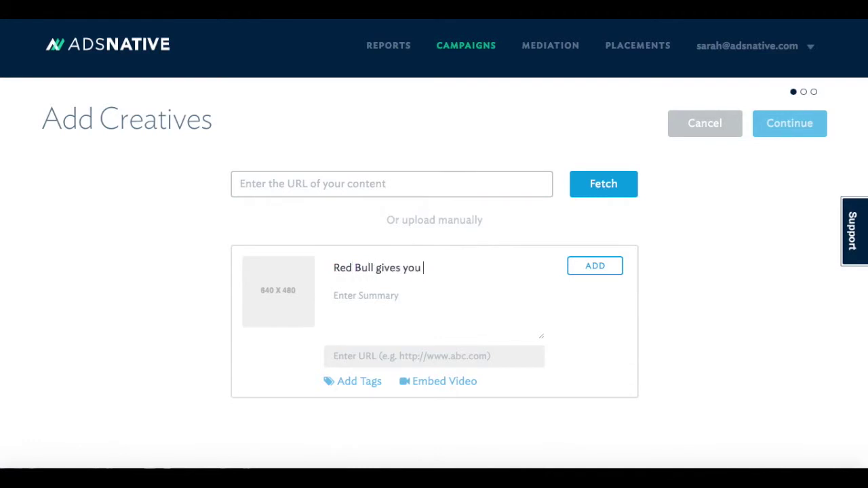
pyautogui.write('wings!')
pyautogui.write('We like our donuts powdered.')
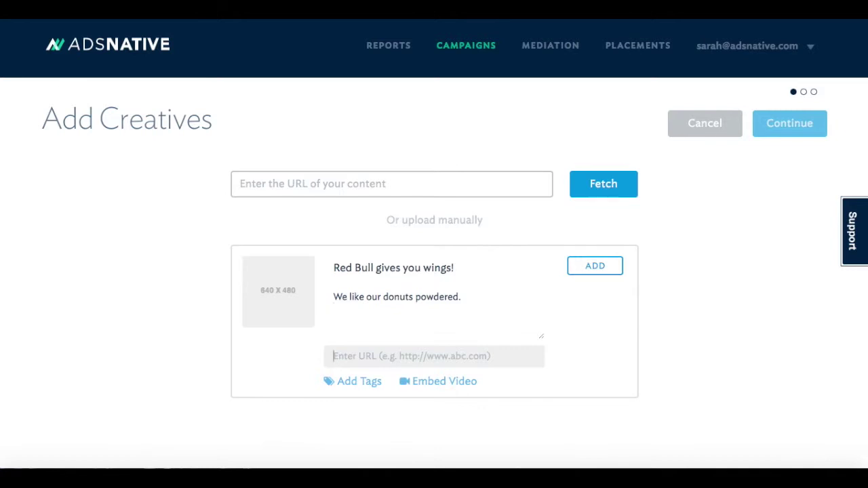
pyautogui.write('www.redbull.com')
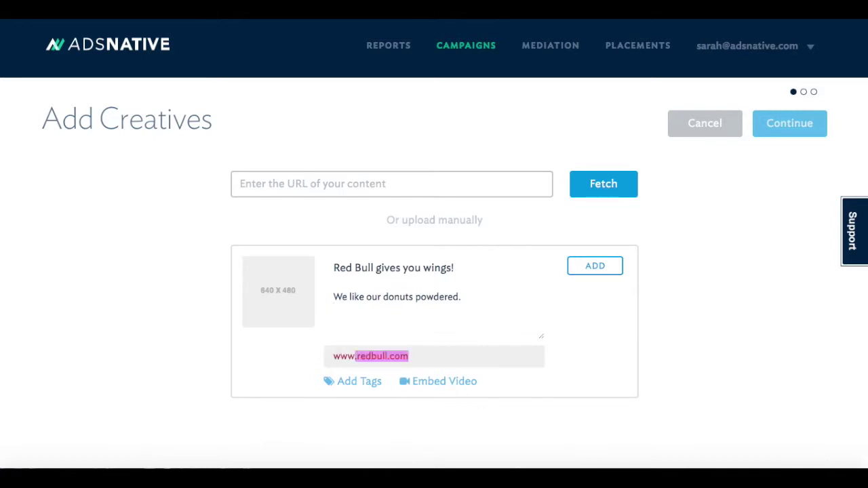
pyautogui.press('Return')
pyautogui.scroll(-2, 449, 440)
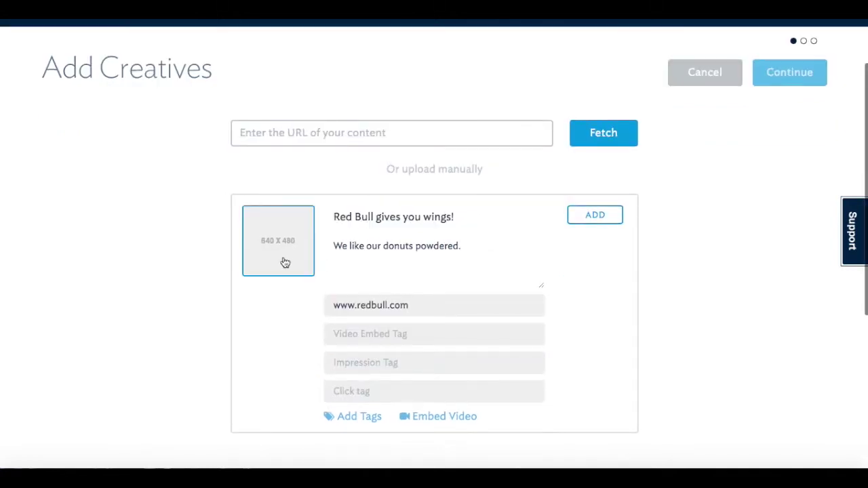
pyautogui.click(284, 262)
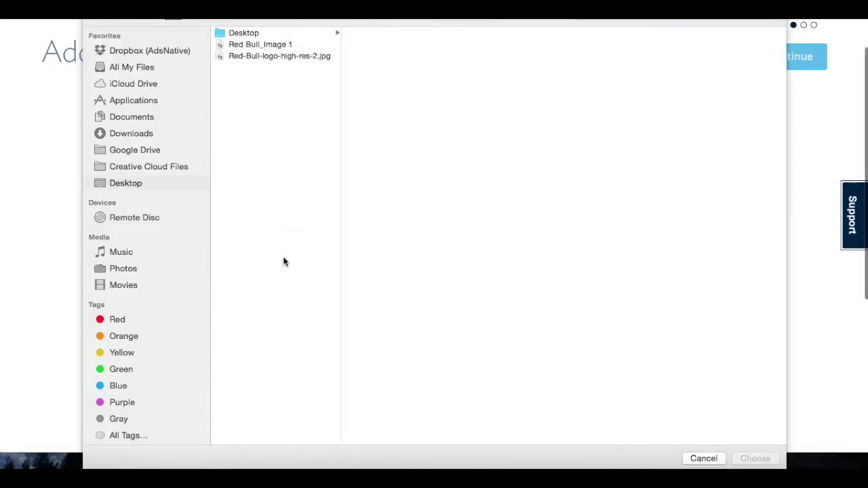
# Attach Red Bull_Image 1, paste the iframe into Video Embed Tag, and add the creative
pyautogui.click(288, 46)
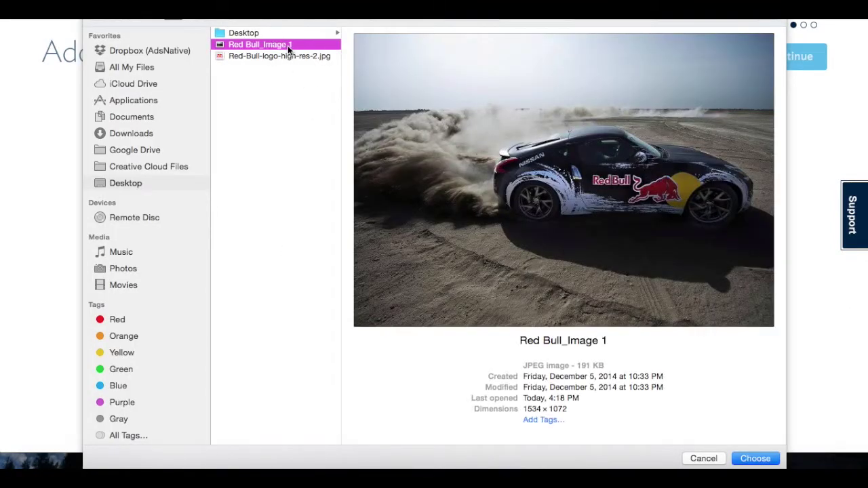
pyautogui.press('Return')
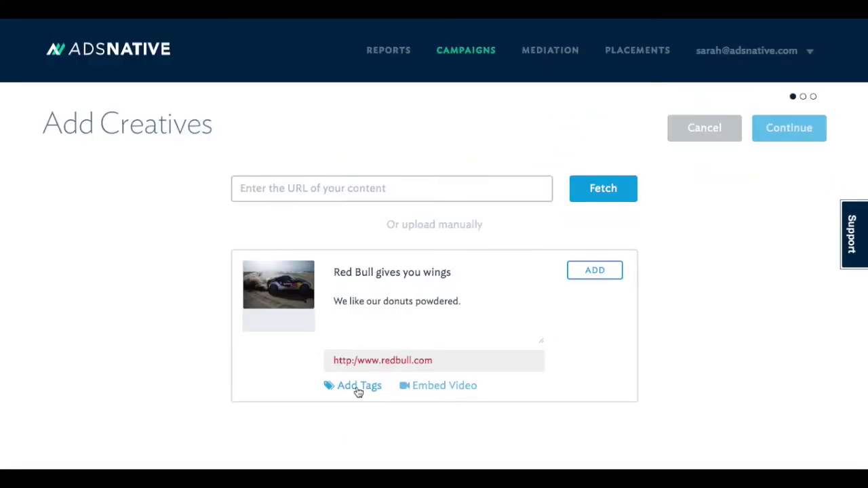
pyautogui.click(358, 392)
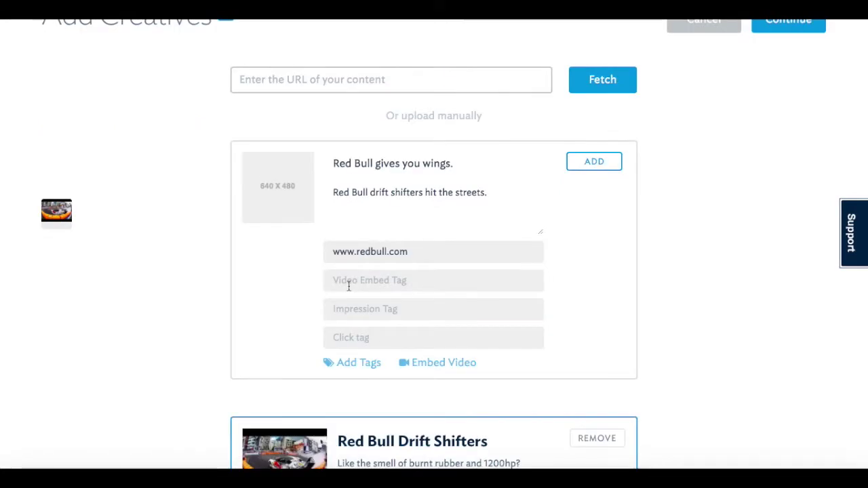
pyautogui.click(349, 286)
pyautogui.hotkey('ctrl', 'v')
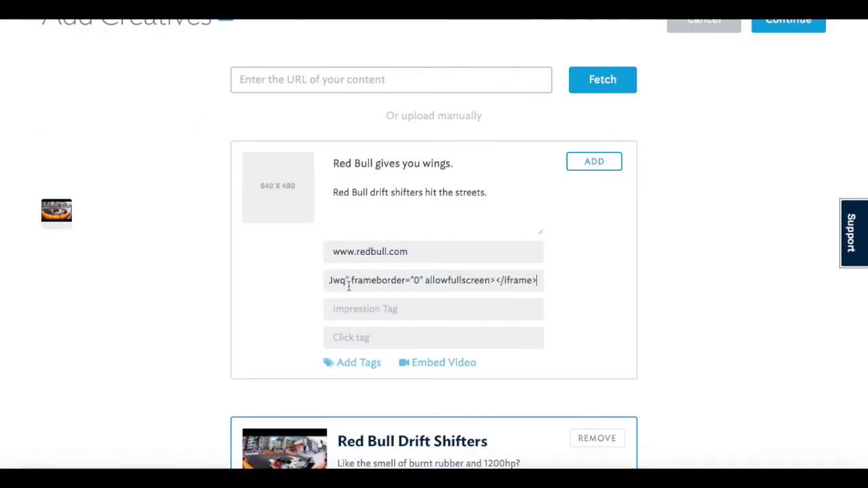
pyautogui.click(350, 312)
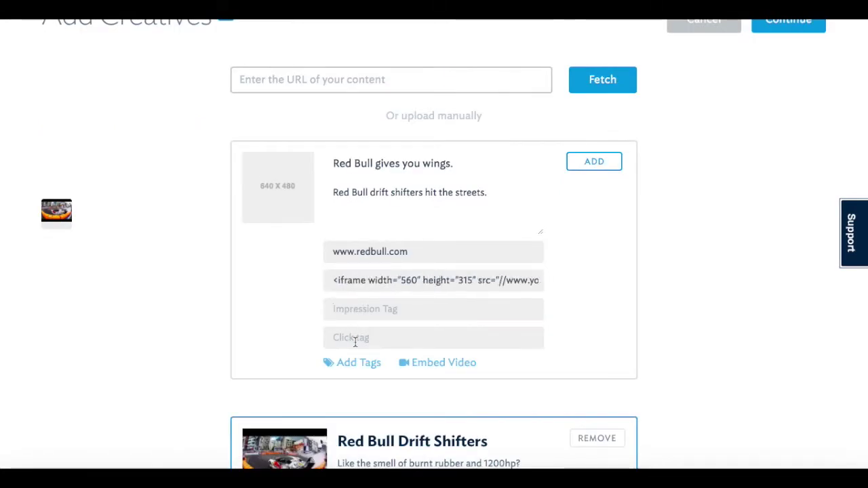
pyautogui.click(355, 342)
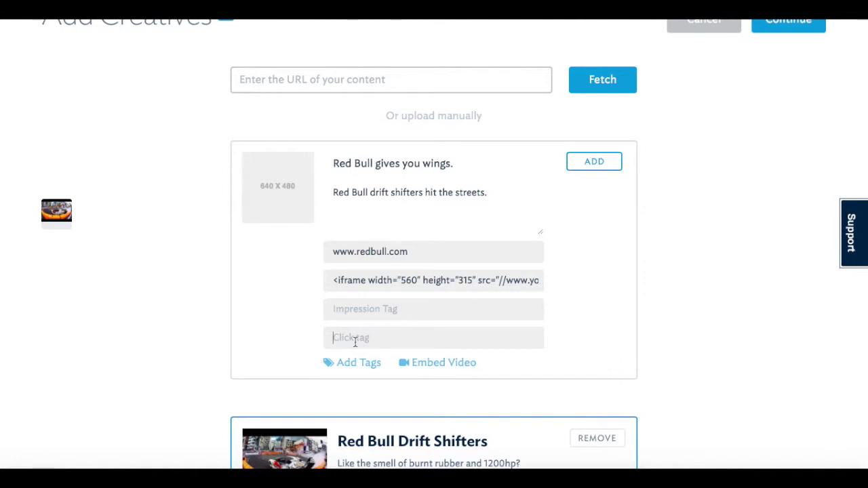
pyautogui.click(587, 163)
# Shorten the Drift Shifters description to 'Like the smell of burnt rubber and 1200hp?'
pyautogui.scroll(-4, 731, 156)
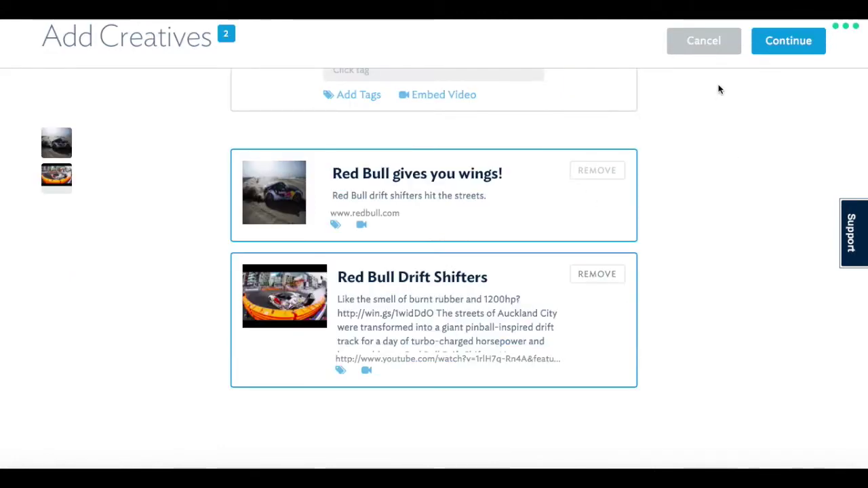
pyautogui.click(496, 310)
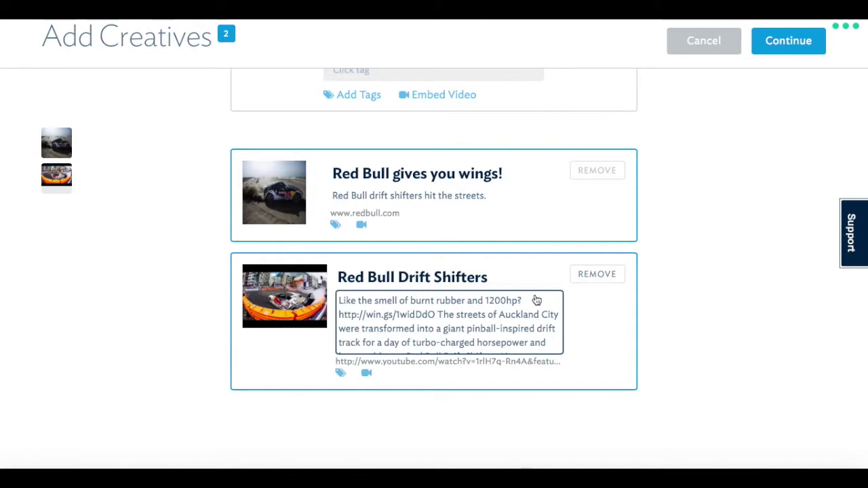
pyautogui.moveTo(533, 306); pyautogui.dragTo(550, 369)
pyautogui.write('Like the smell of burnt rubber and 1200hp?')
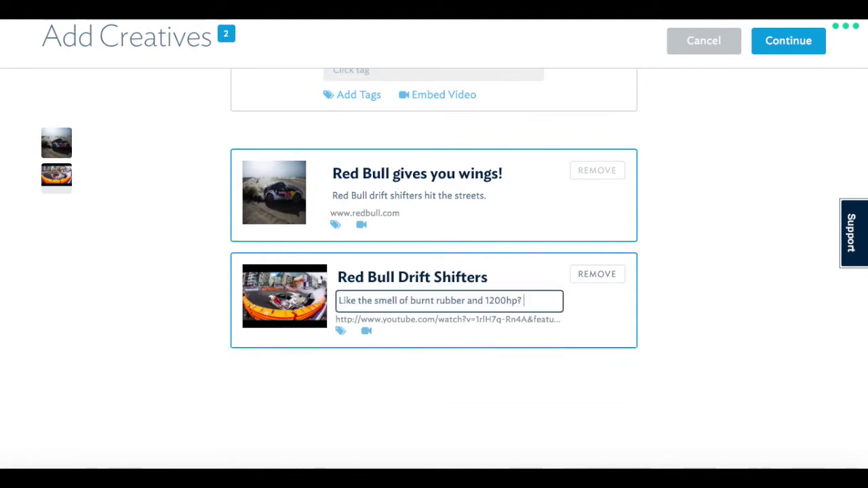
pyautogui.click(594, 319)
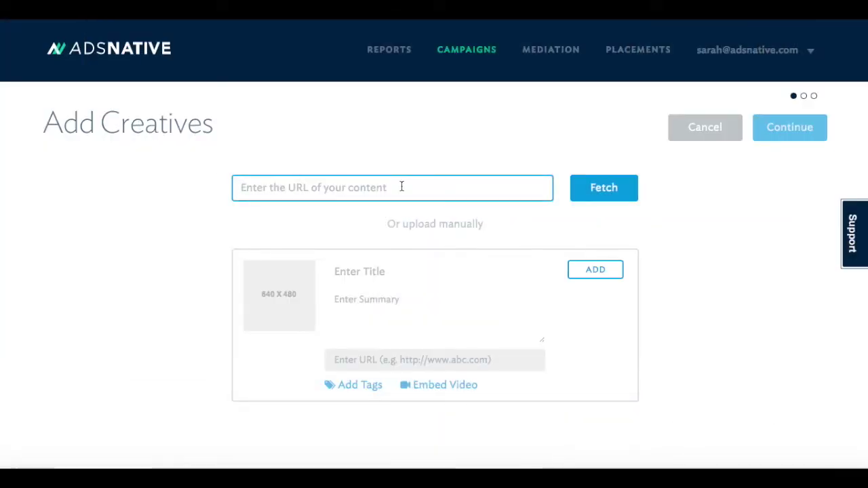
# Fetch the Precision Drift Racing in New Zealand card from the pasted YouTube link
pyautogui.write('https://www.youtube.com/watch?v=1rlH7q-Rn4A&list=PLnuf8iyXggLGPlOyjaYkm7nrTv3vibJwq')
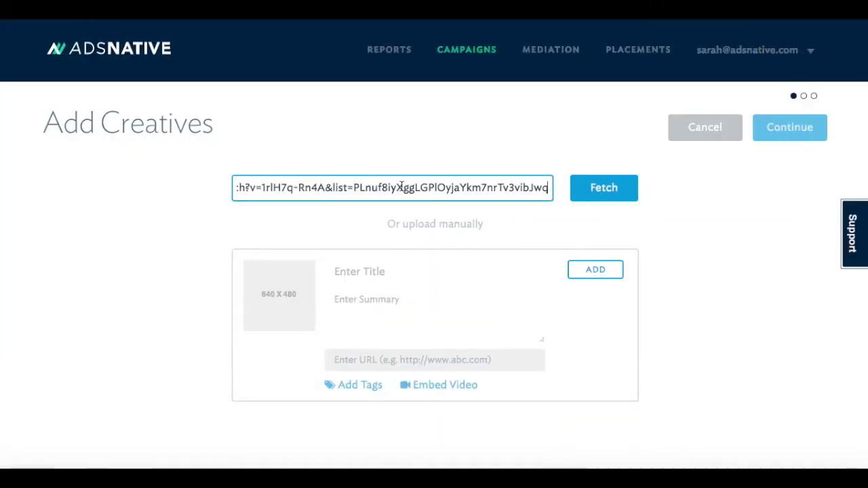
pyautogui.click(594, 192)
pyautogui.scroll(-5, 595, 194)
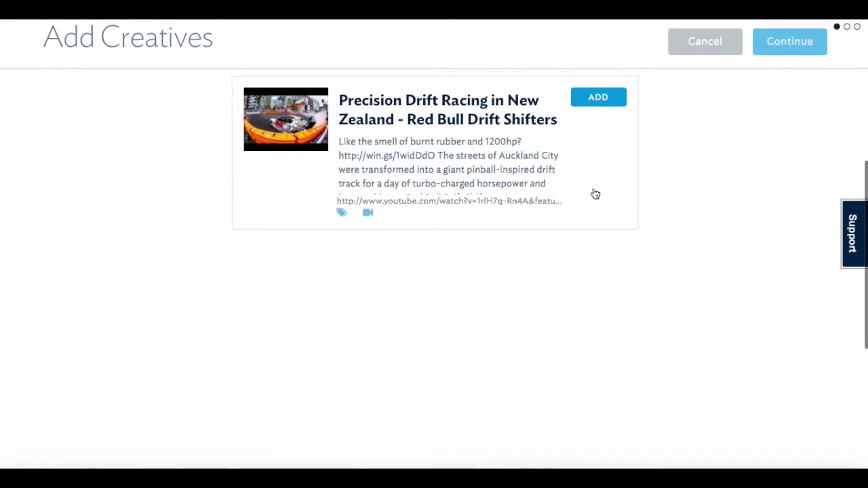
pyautogui.click(342, 213)
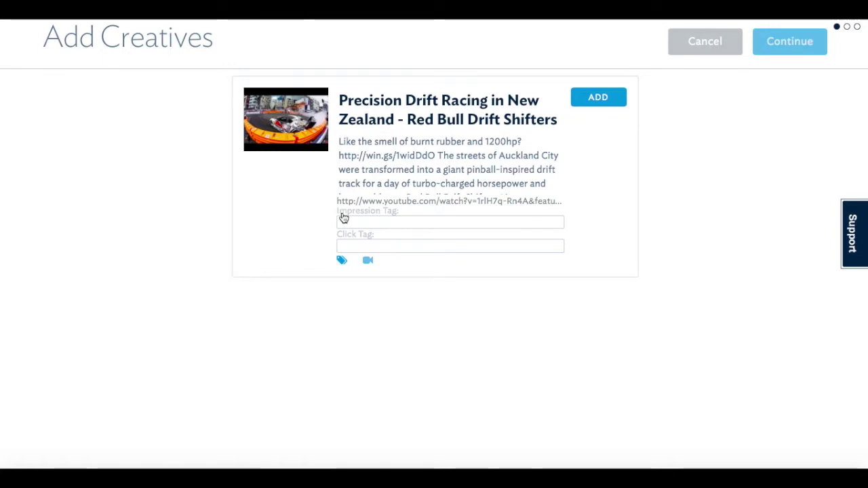
pyautogui.click(367, 260)
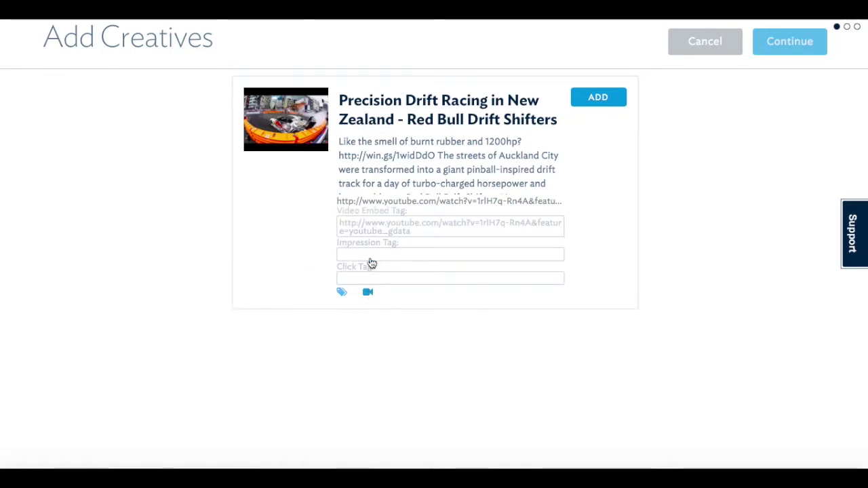
pyautogui.click(365, 297)
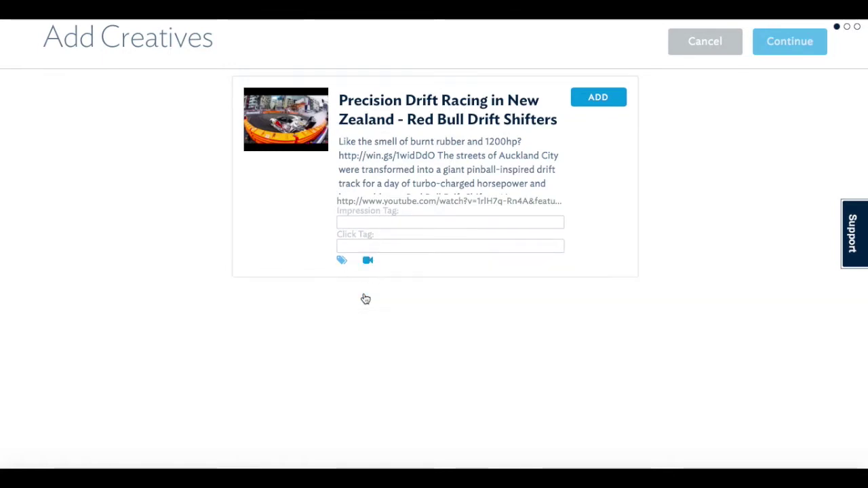
pyautogui.click(342, 260)
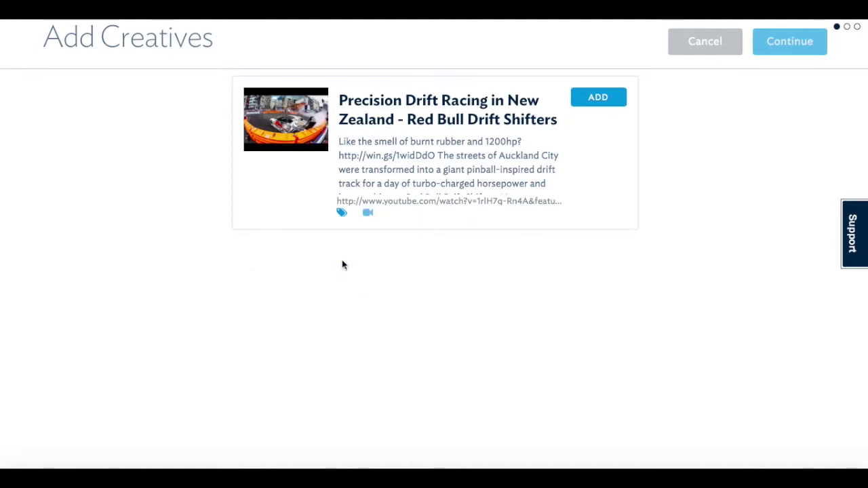
# Add the video creative, choose Red Bull as advertiser, and target Automotive and Food & Drink
pyautogui.click(601, 96)
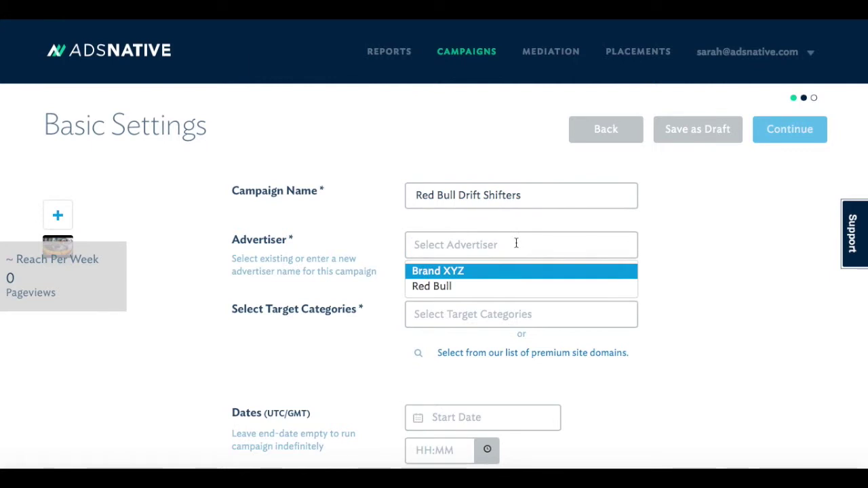
pyautogui.click(467, 286)
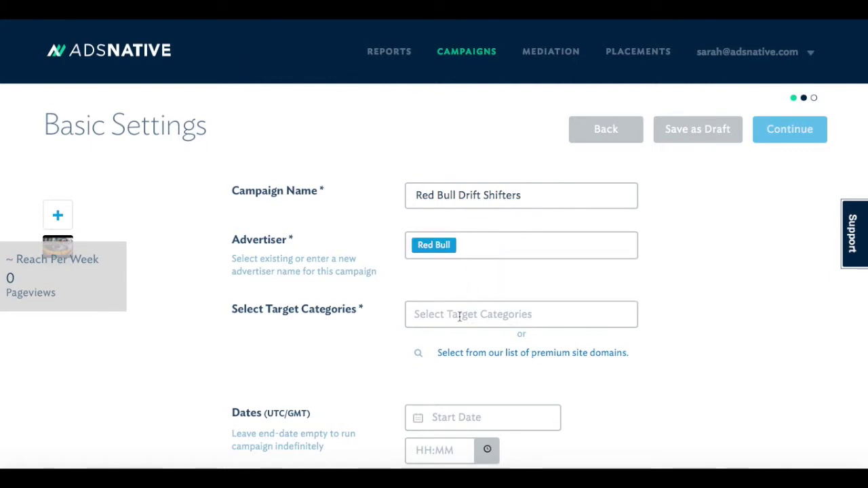
pyautogui.click(460, 316)
pyautogui.scroll(-3, 459, 319)
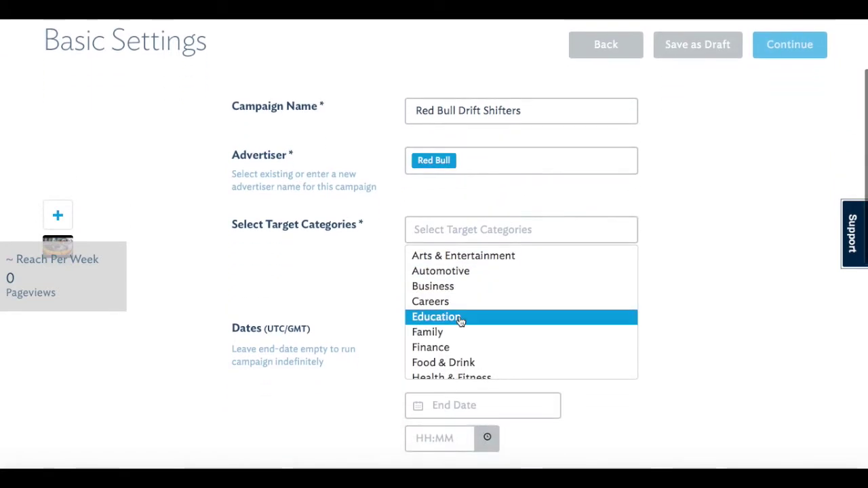
pyautogui.click(452, 272)
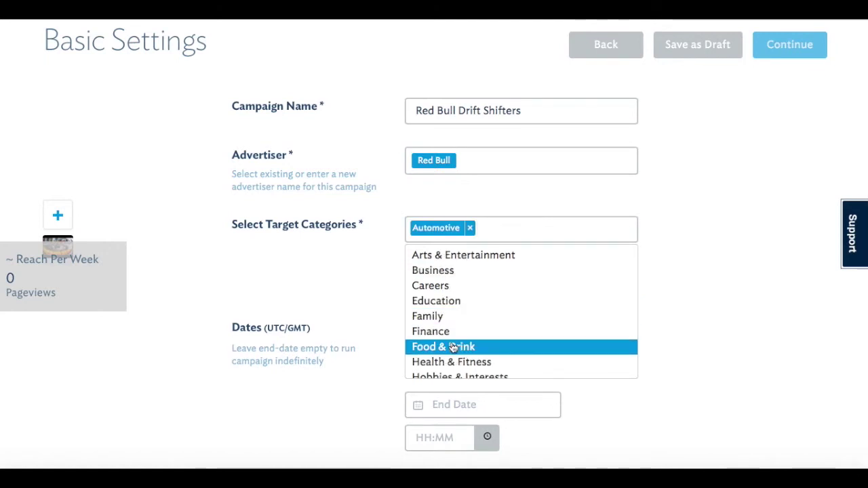
pyautogui.click(452, 347)
# Set the campaign start to January 1, 2015 at 11:00 PM
pyautogui.scroll(-2, 452, 346)
pyautogui.scroll(-4, 646, 346)
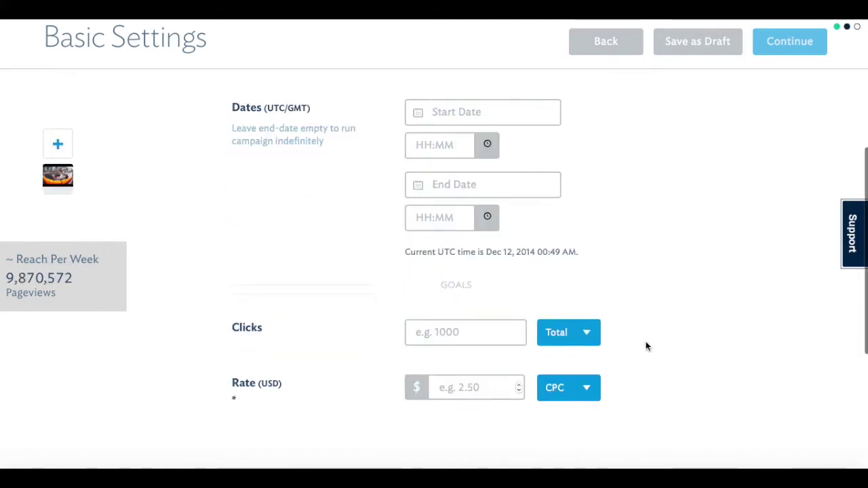
pyautogui.click(515, 112)
pyautogui.click(589, 149)
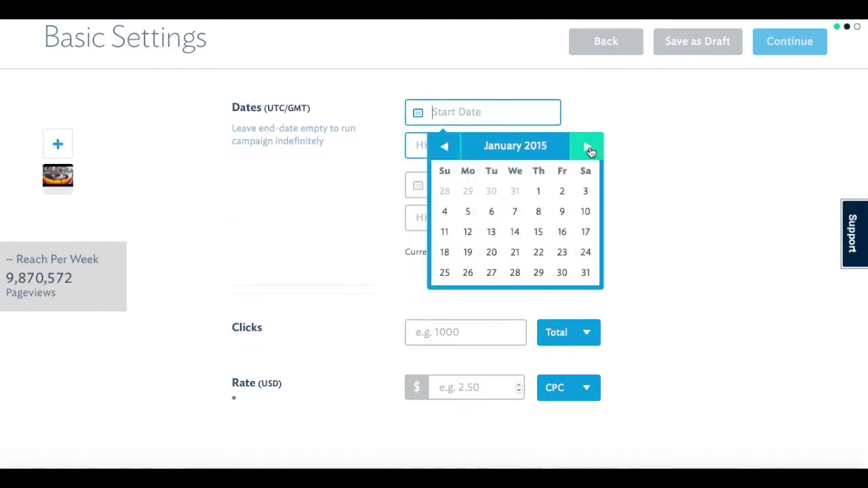
pyautogui.click(538, 192)
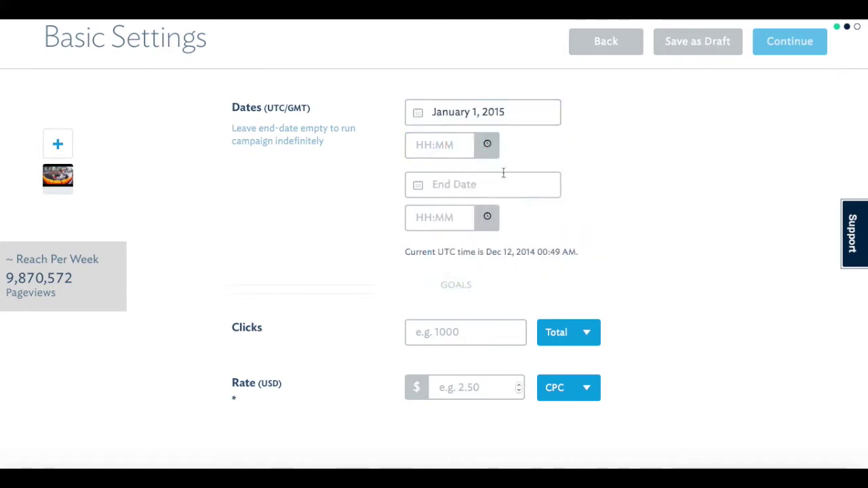
pyautogui.click(486, 145)
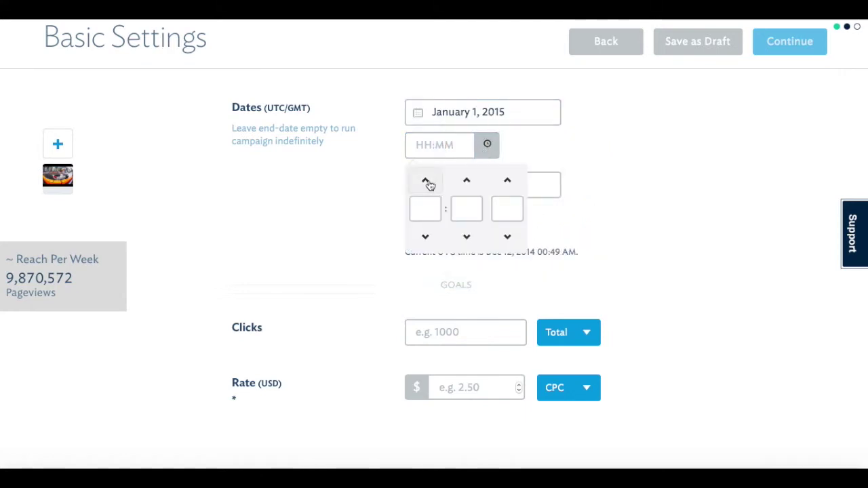
pyautogui.click(425, 239)
pyautogui.click(639, 228)
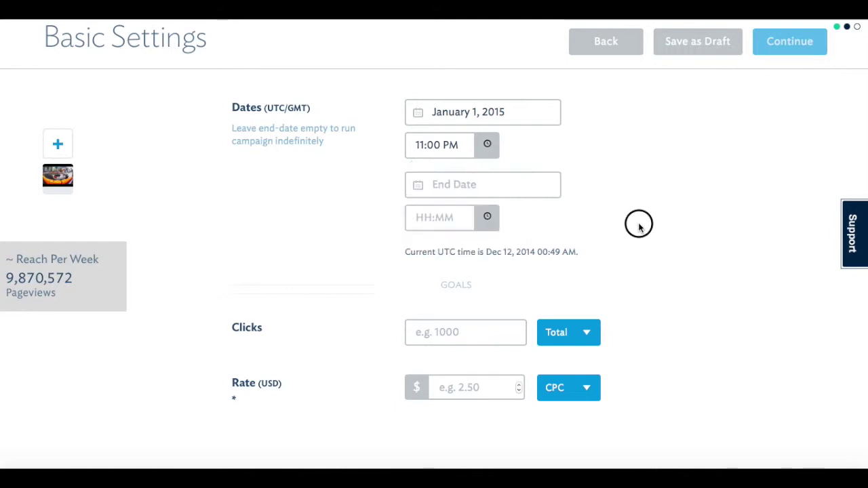
pyautogui.click(508, 187)
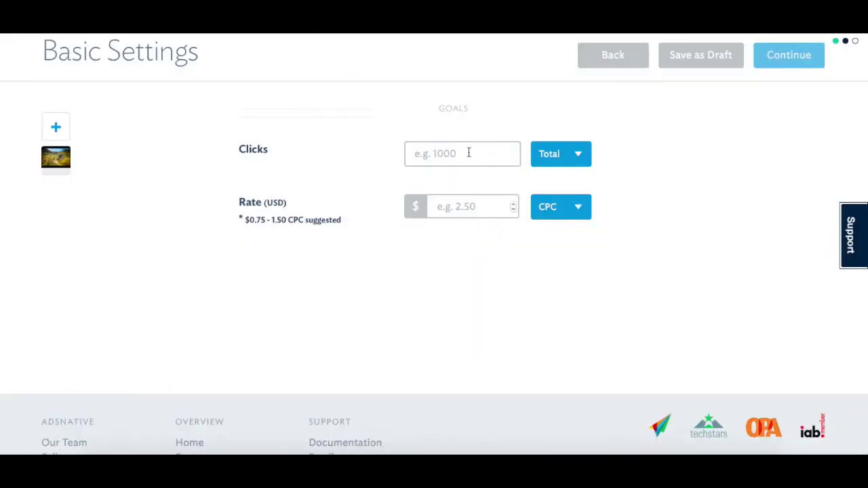
# Set the campaign goal to 2,000,000 counted as a total
pyautogui.click(464, 153)
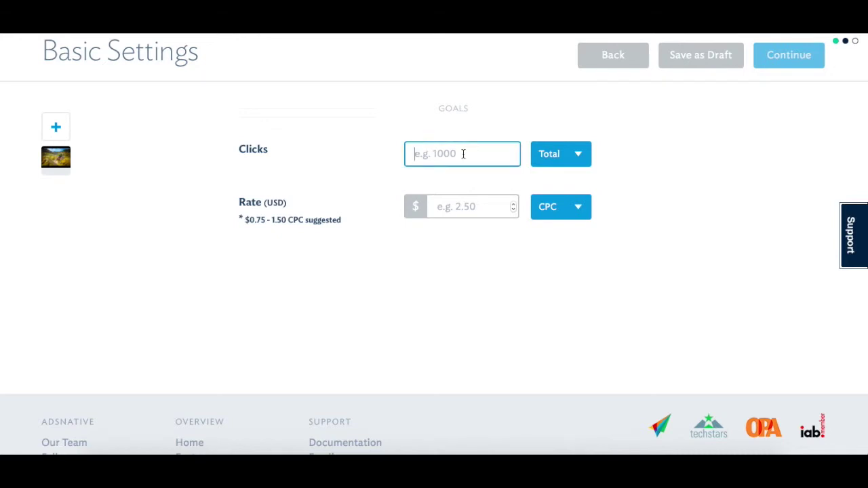
pyautogui.write('2,000,000')
pyautogui.click(562, 155)
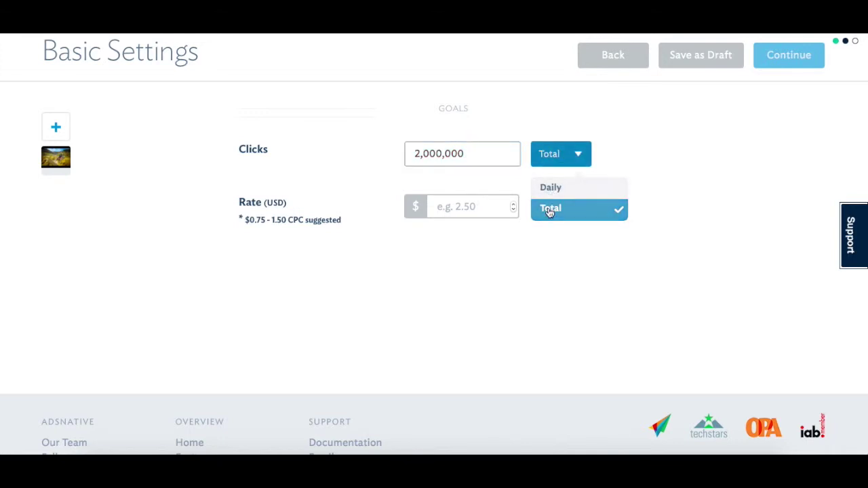
pyautogui.click(549, 211)
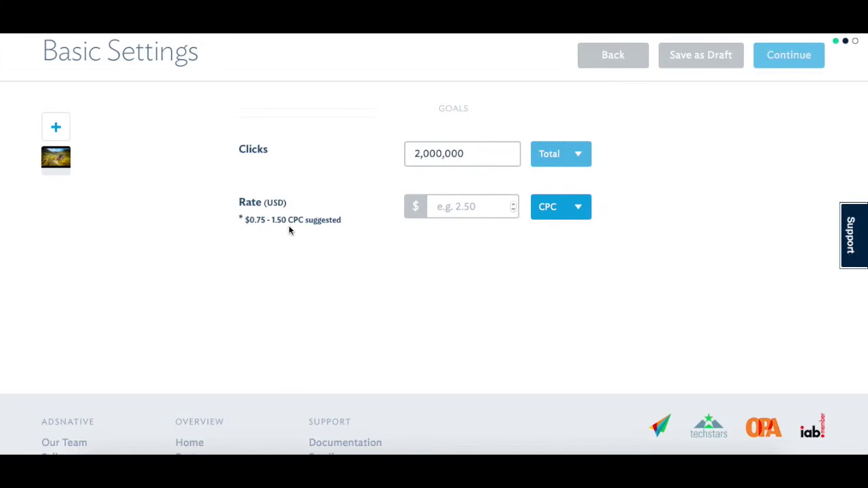
# Switch pricing from CPC to CPM and set the bid rate to $2.00
pyautogui.click(469, 206)
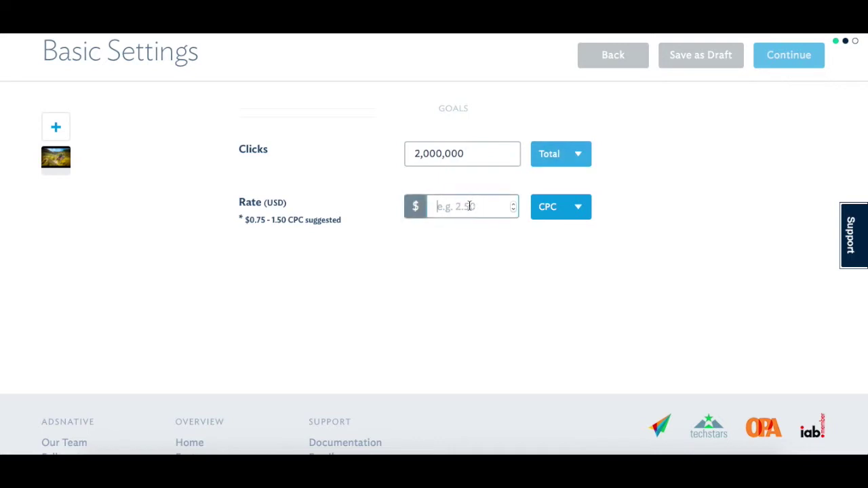
pyautogui.write('1.50')
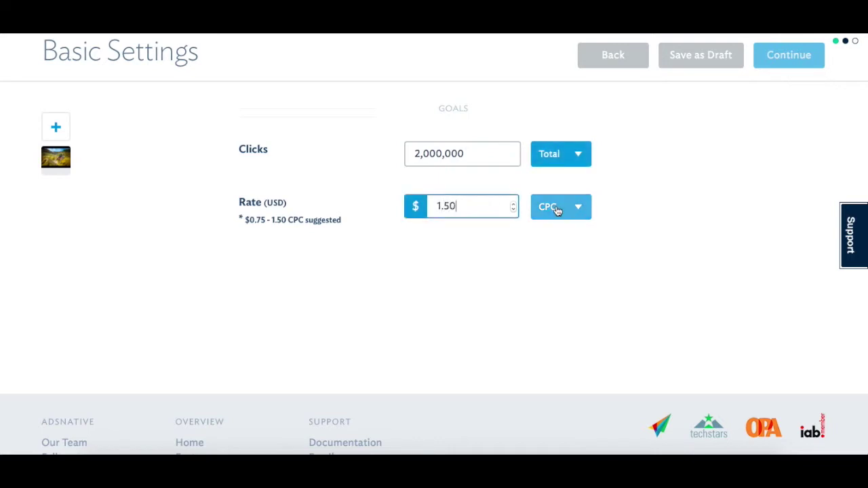
pyautogui.click(556, 208)
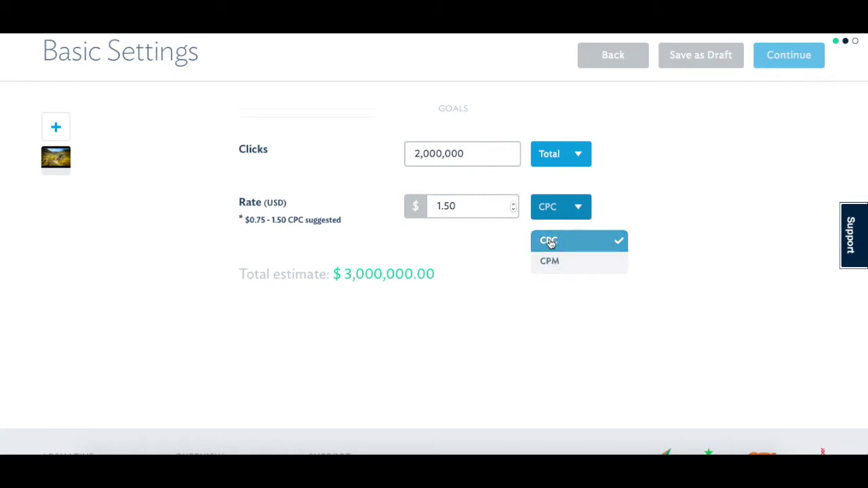
pyautogui.click(546, 263)
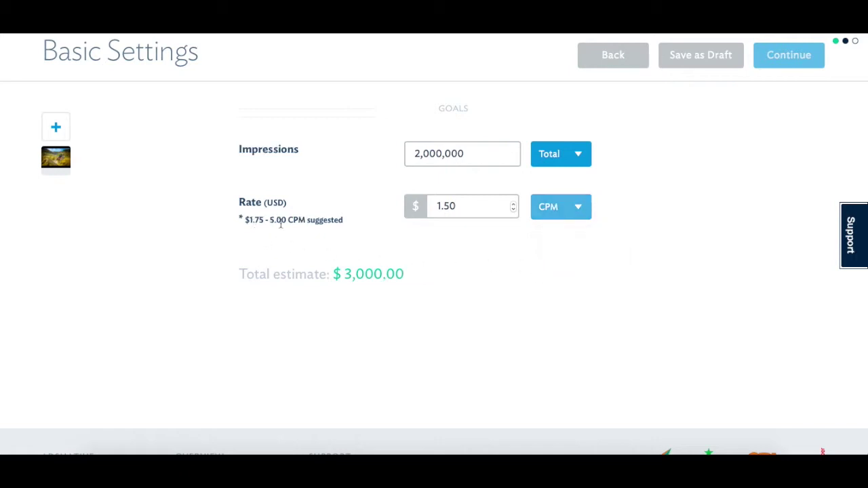
pyautogui.moveTo(449, 207); pyautogui.dragTo(430, 206)
pyautogui.write('2')
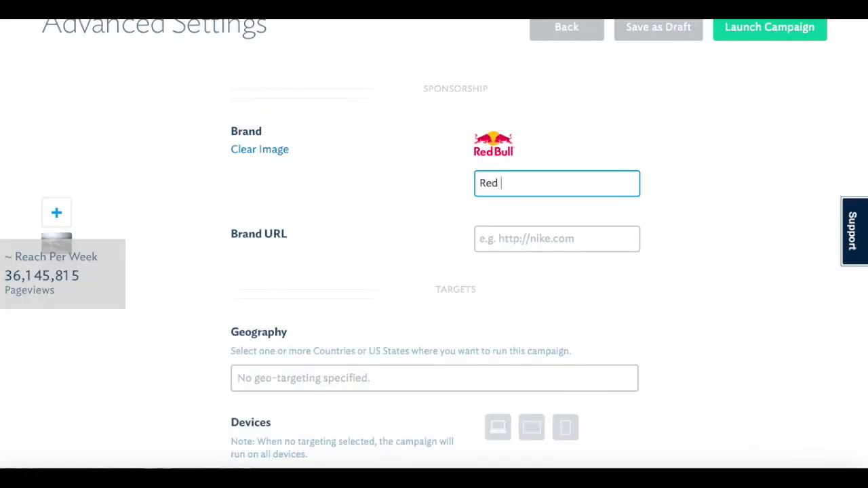
pyautogui.click(561, 239)
pyautogui.write('www.')
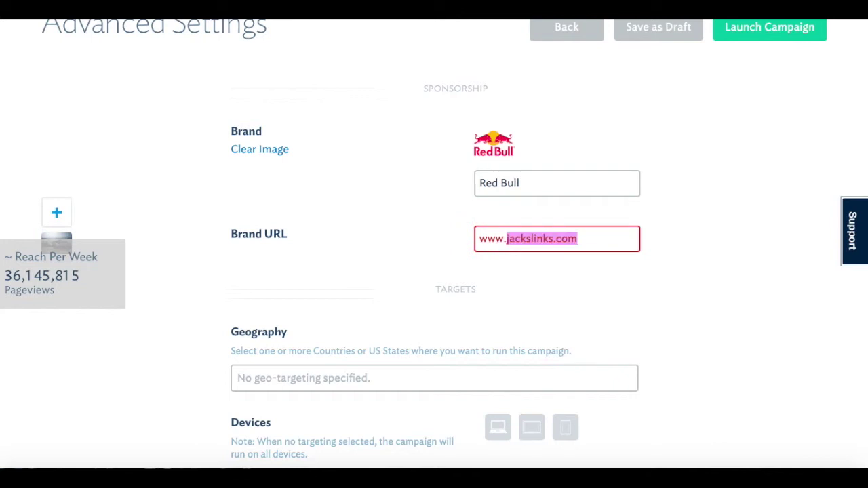
pyautogui.write('redbul')
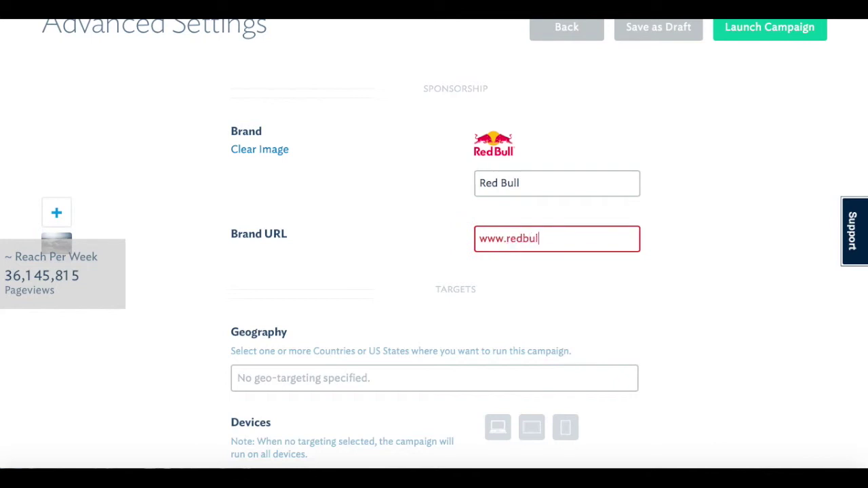
pyautogui.write('l.com')
pyautogui.scroll(-5, 541, 312)
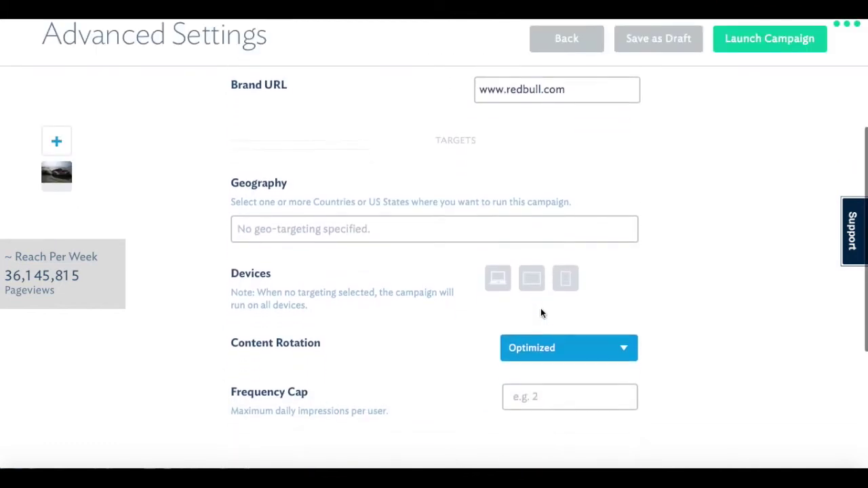
# Target the United States on desktop and mobile devices
pyautogui.click(374, 197)
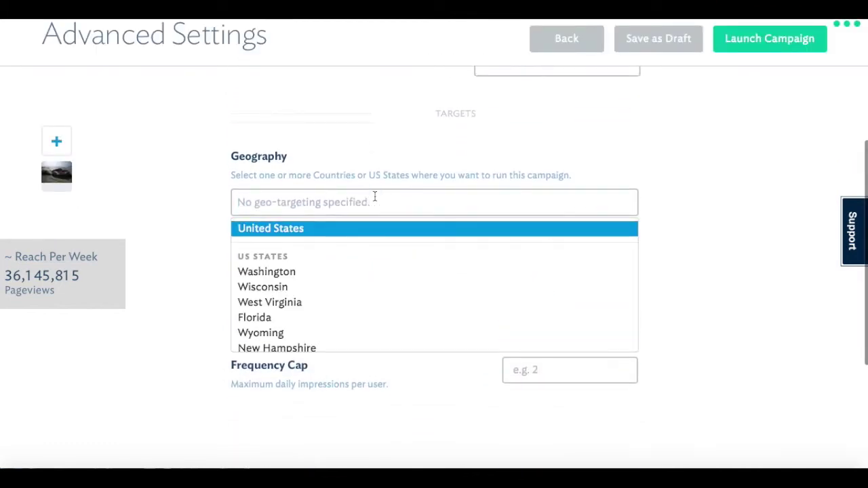
pyautogui.click(348, 230)
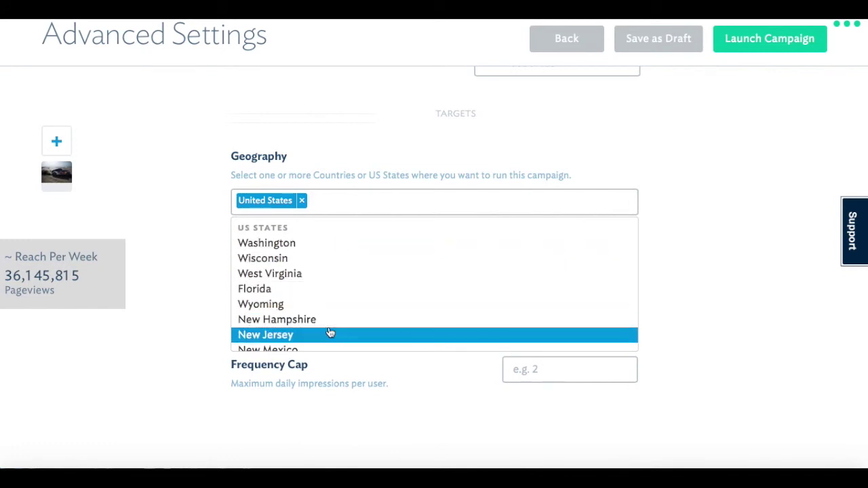
pyautogui.click(180, 331)
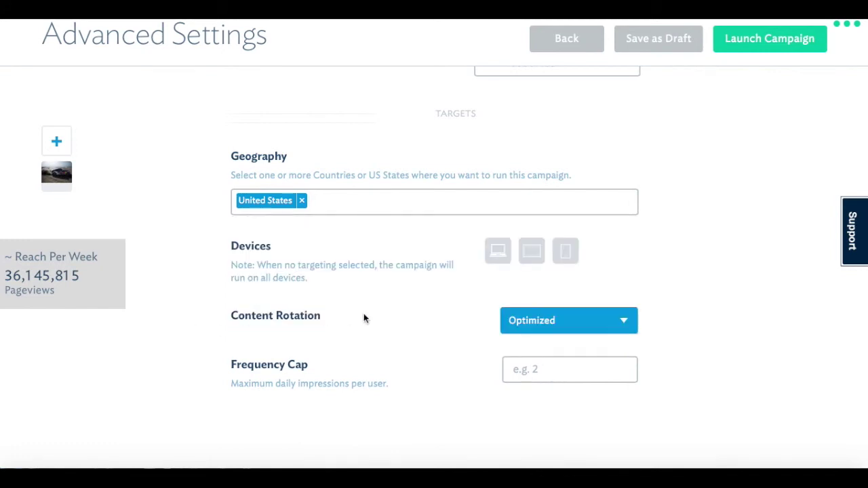
pyautogui.click(497, 254)
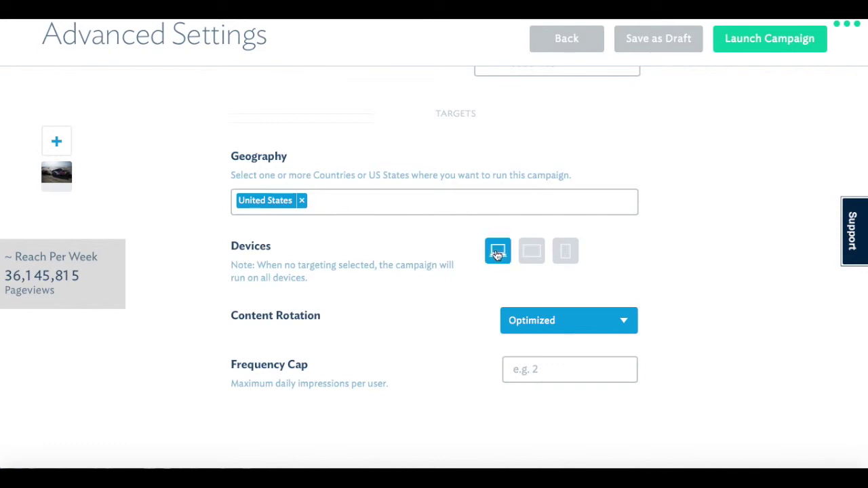
pyautogui.click(569, 252)
pyautogui.scroll(-2, 583, 271)
# Keep Optimized content rotation, cap impressions at 2 per day, and launch the campaign
pyautogui.click(585, 275)
pyautogui.click(584, 274)
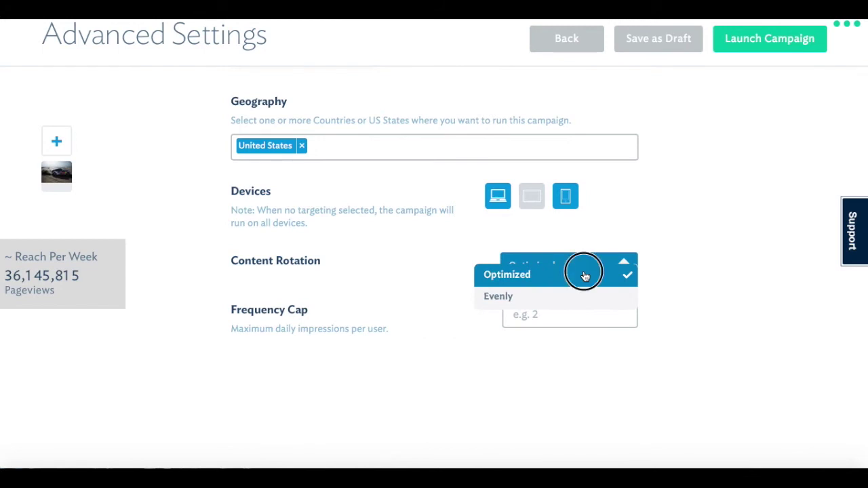
pyautogui.click(571, 313)
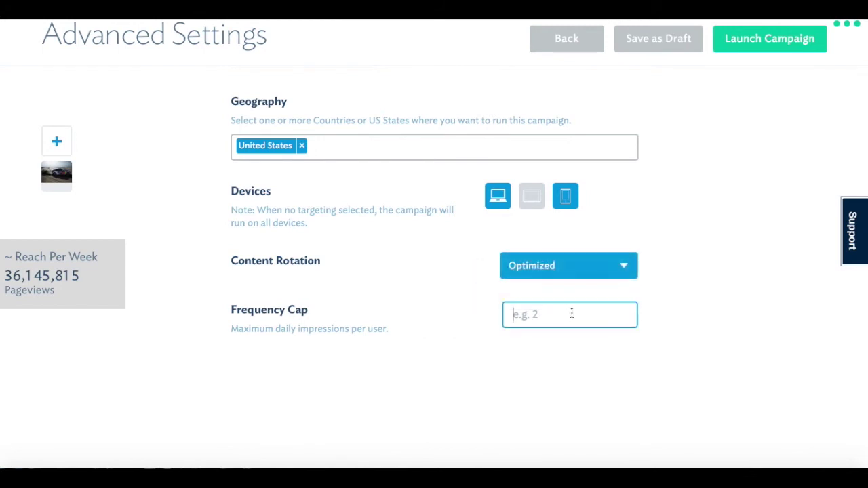
pyautogui.write('2')
pyautogui.click(549, 418)
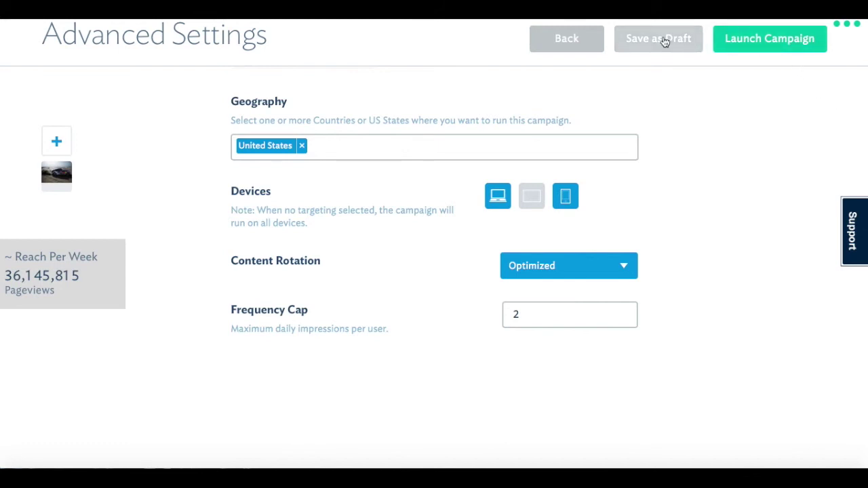
pyautogui.click(761, 41)
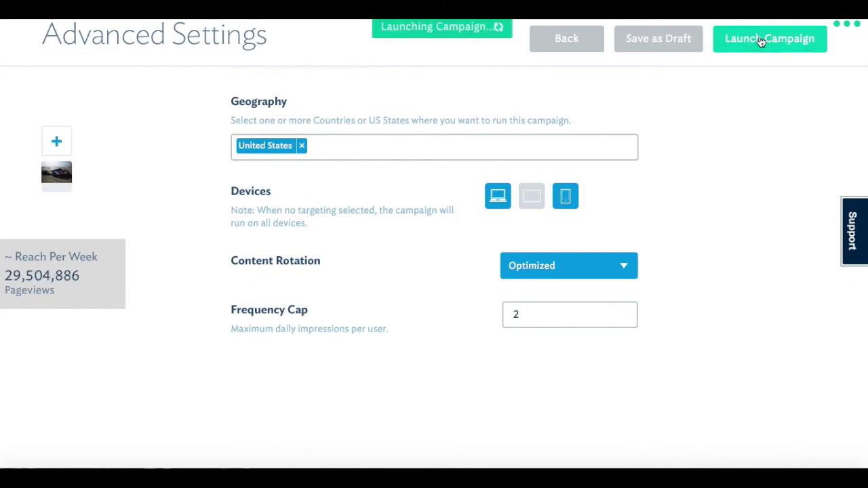